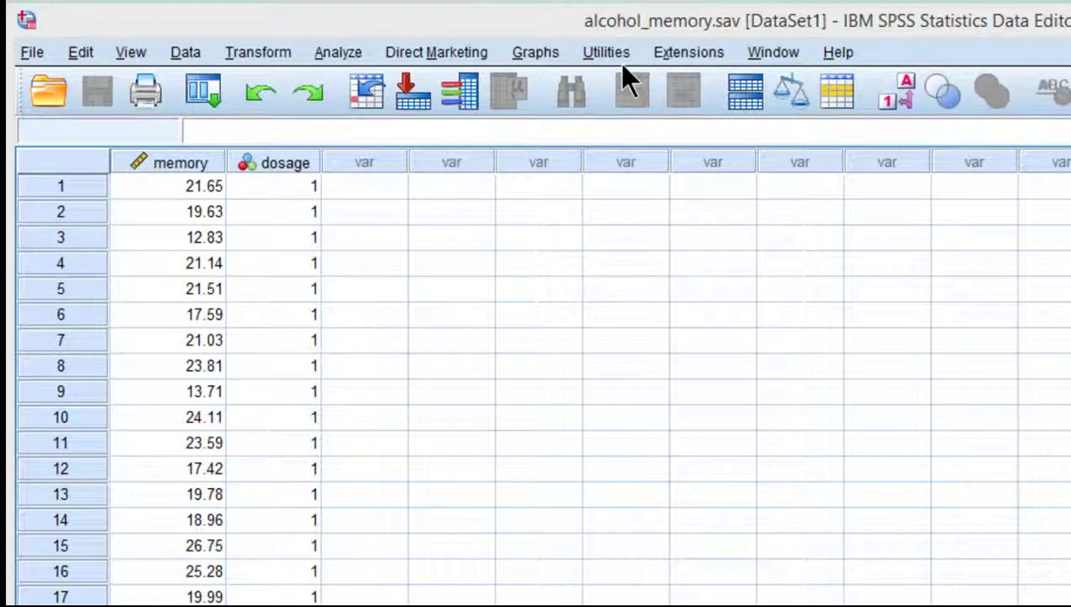
Inspect the memory and dosage columns in the data grid
click(327, 194)
click(202, 163)
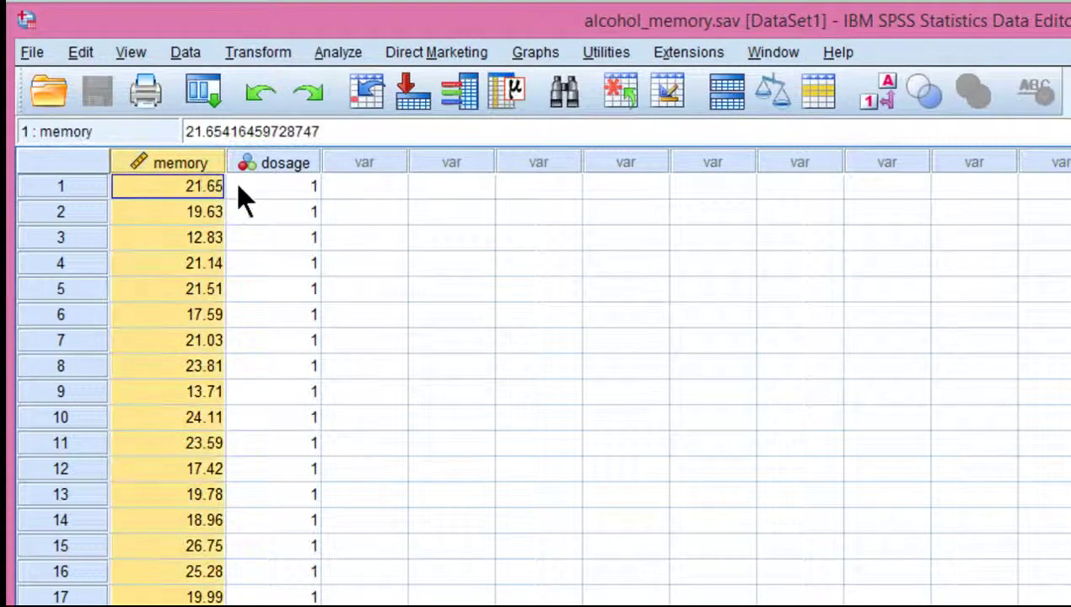
click(173, 190)
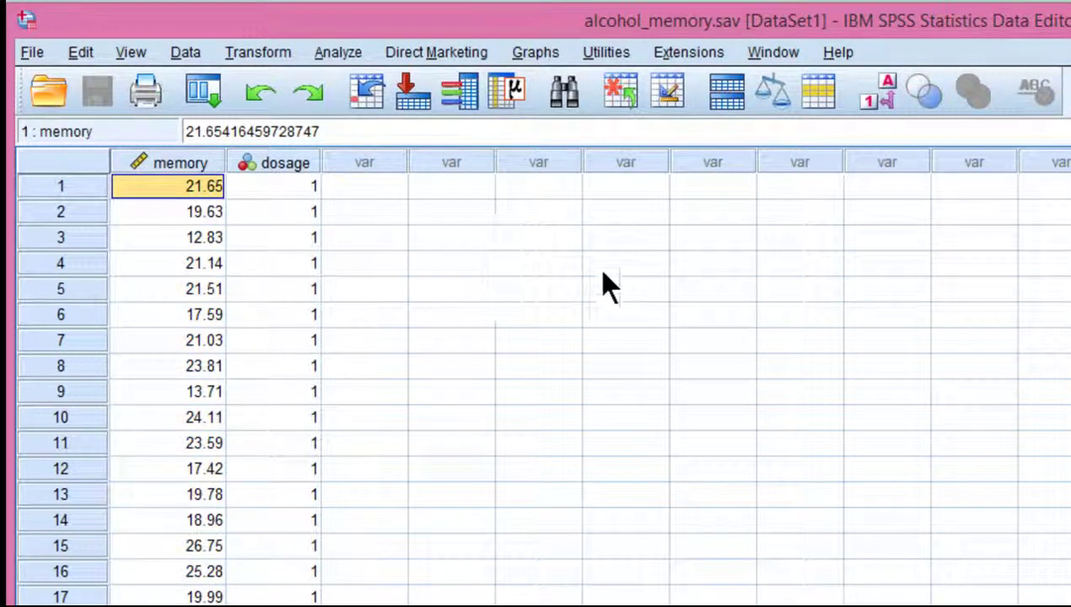
click(287, 163)
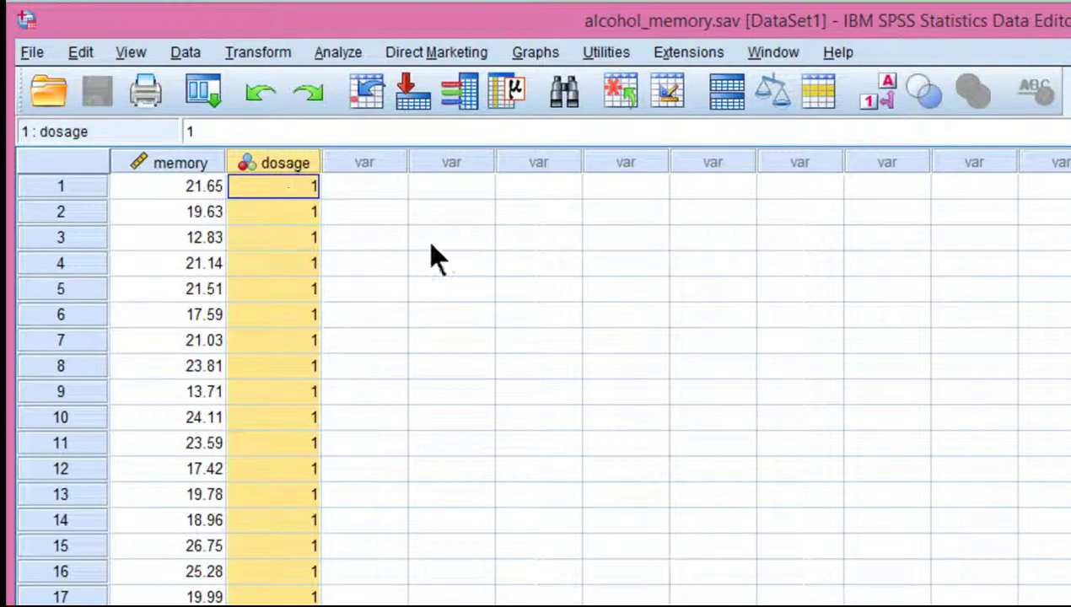
click(437, 248)
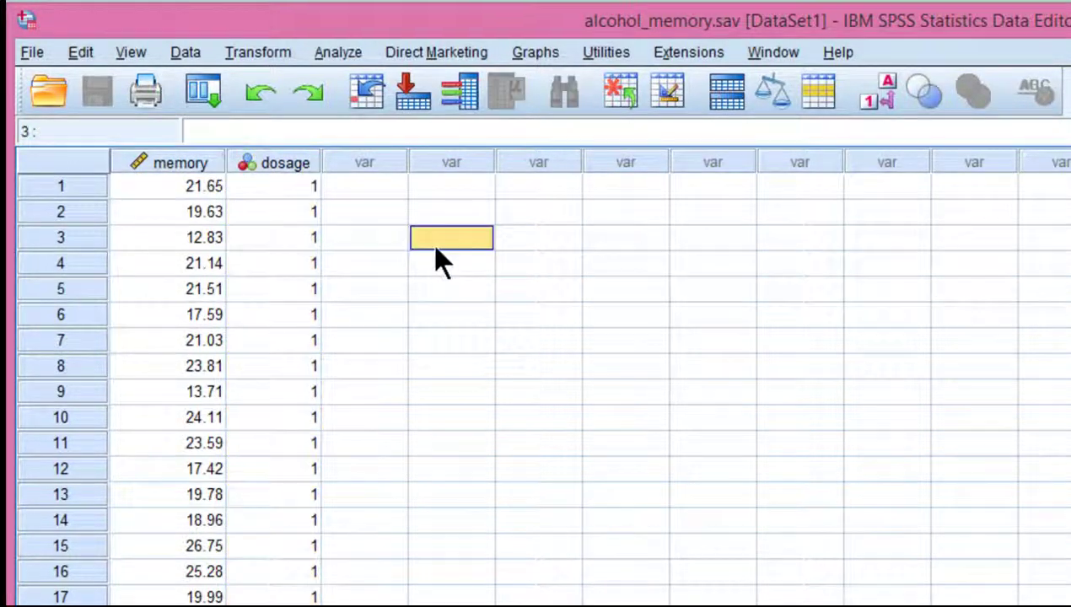
Review dosage's value labels (1 Low, 2 Medium, 3 High) without changes, then return to the data grid
key(ctrl+t)
click(682, 183)
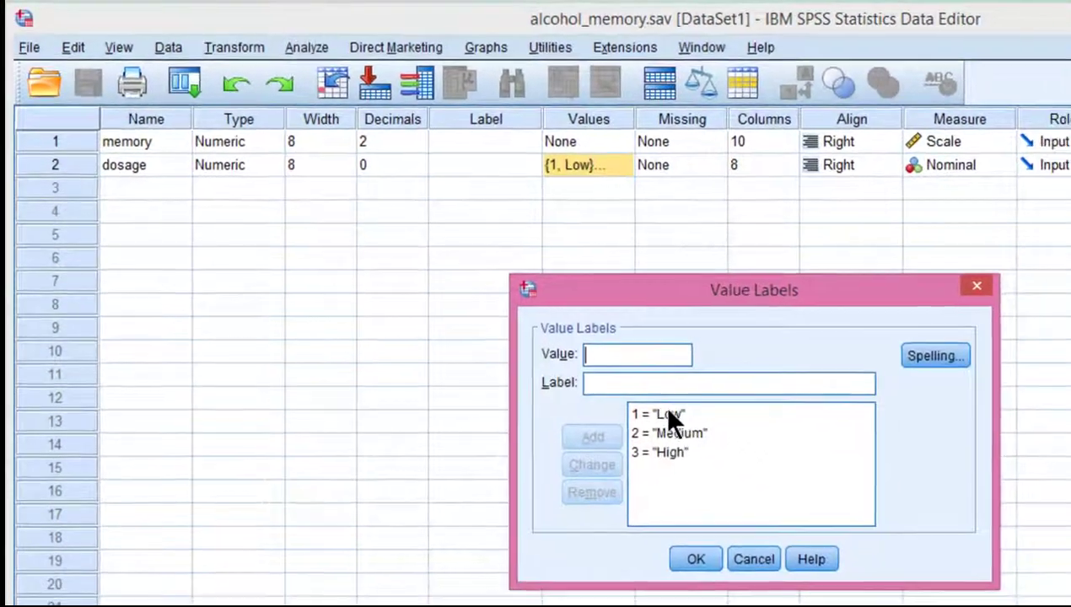
click(670, 415)
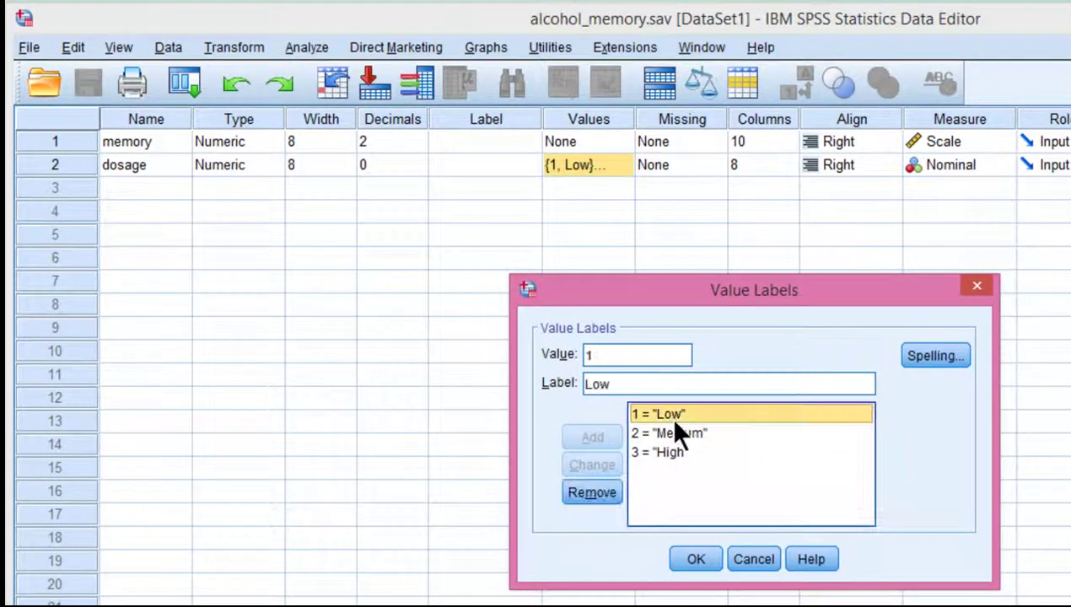
click(675, 433)
click(681, 453)
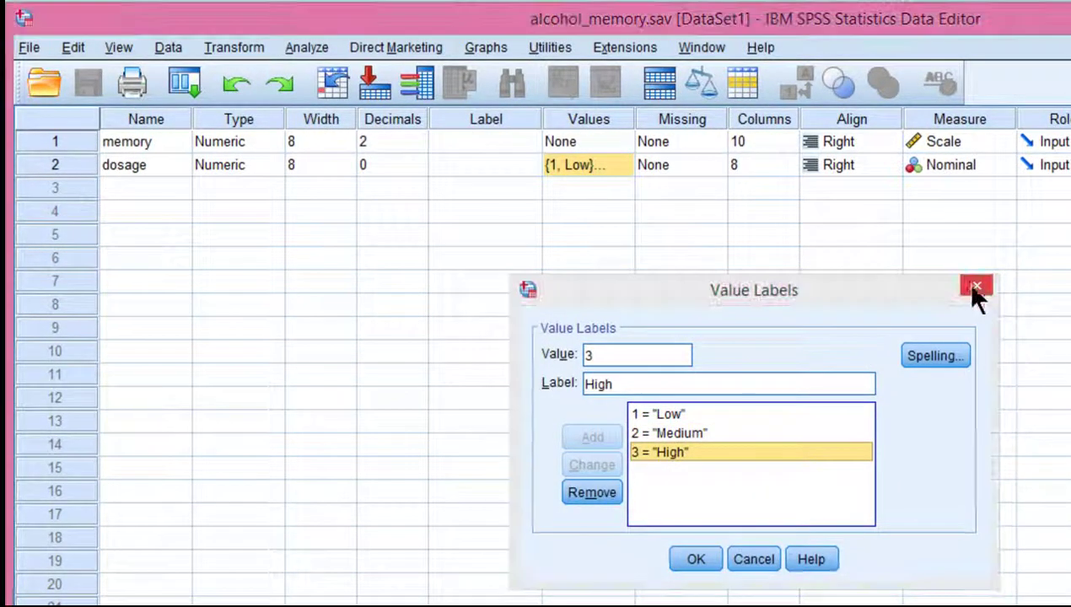
click(976, 287)
key(ctrl+t)
click(174, 147)
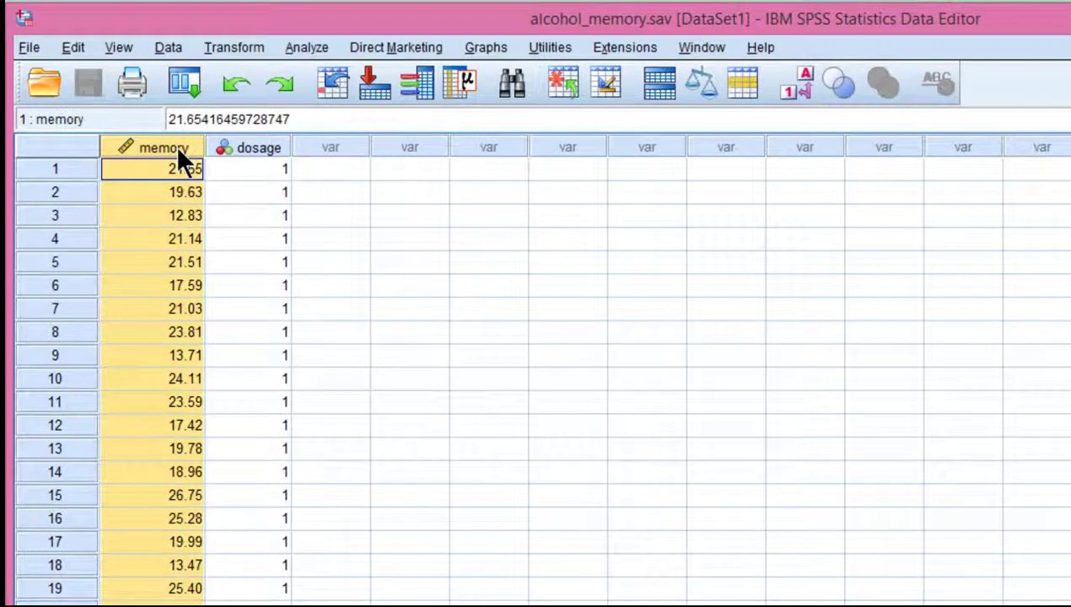
click(349, 191)
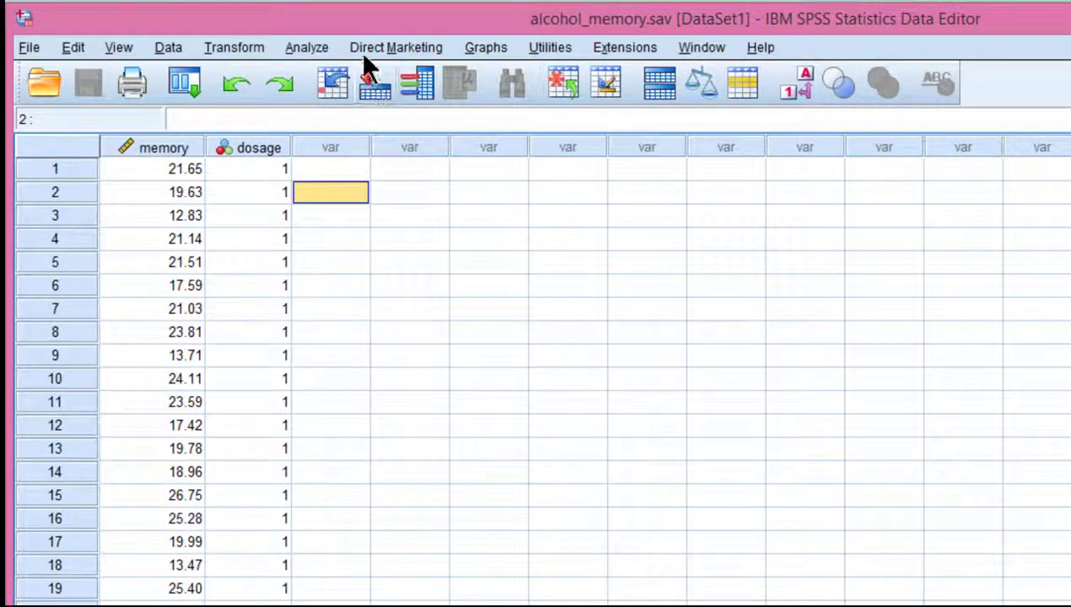
Set up a One-Way ANOVA with memory in the Dependent List and dosage as Factor
click(319, 49)
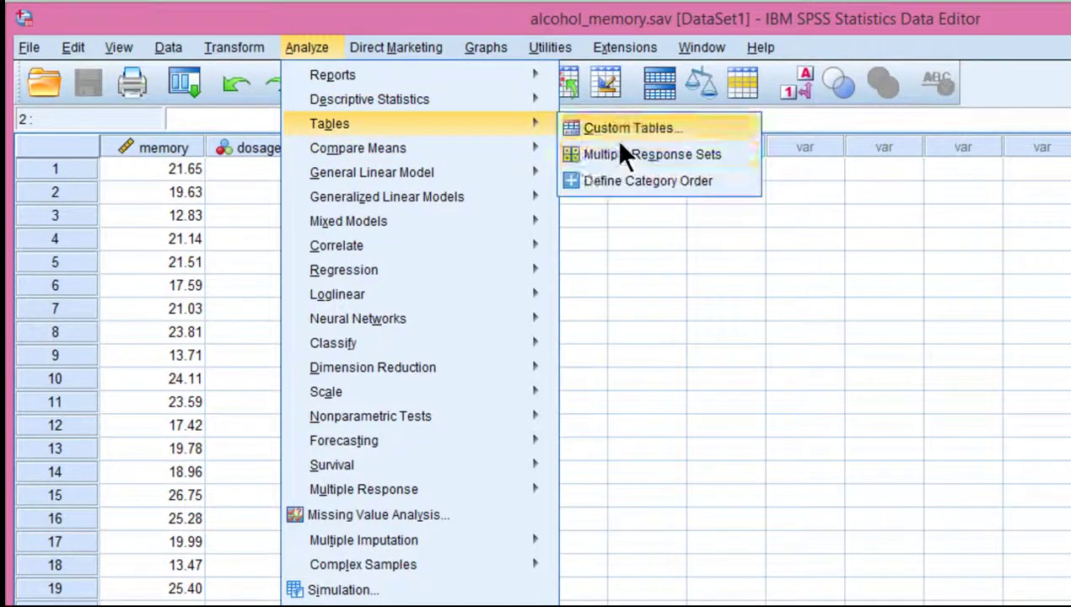
mouse_move(544, 156)
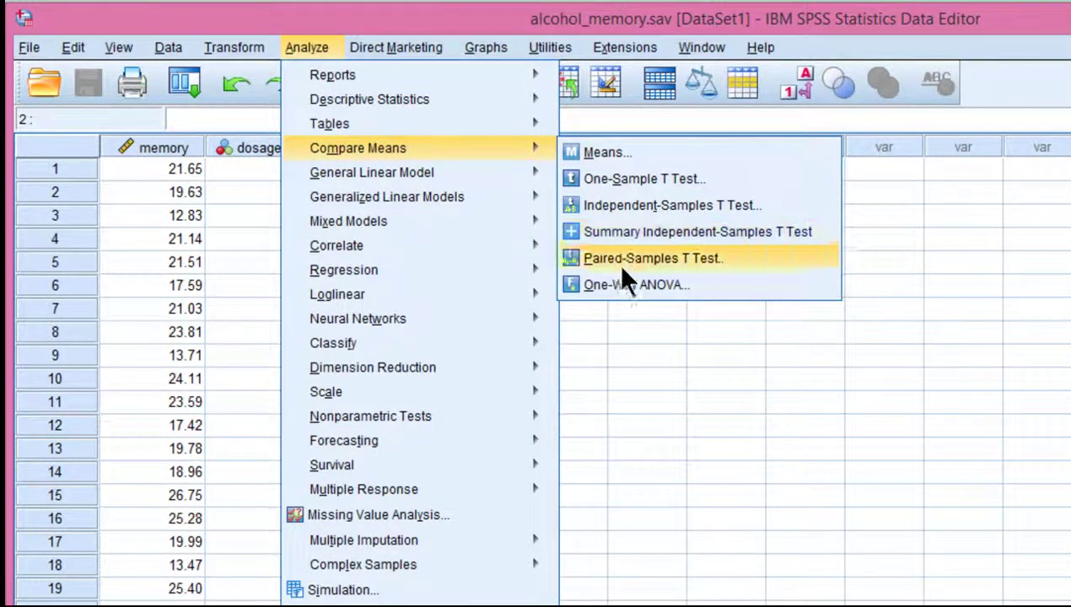
click(628, 286)
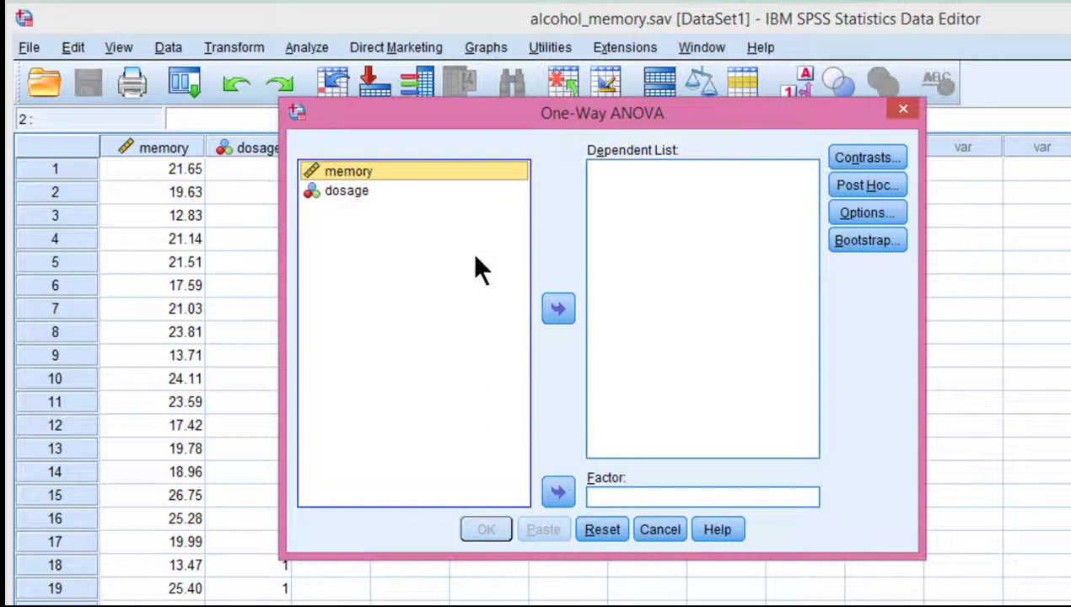
click(558, 309)
click(344, 173)
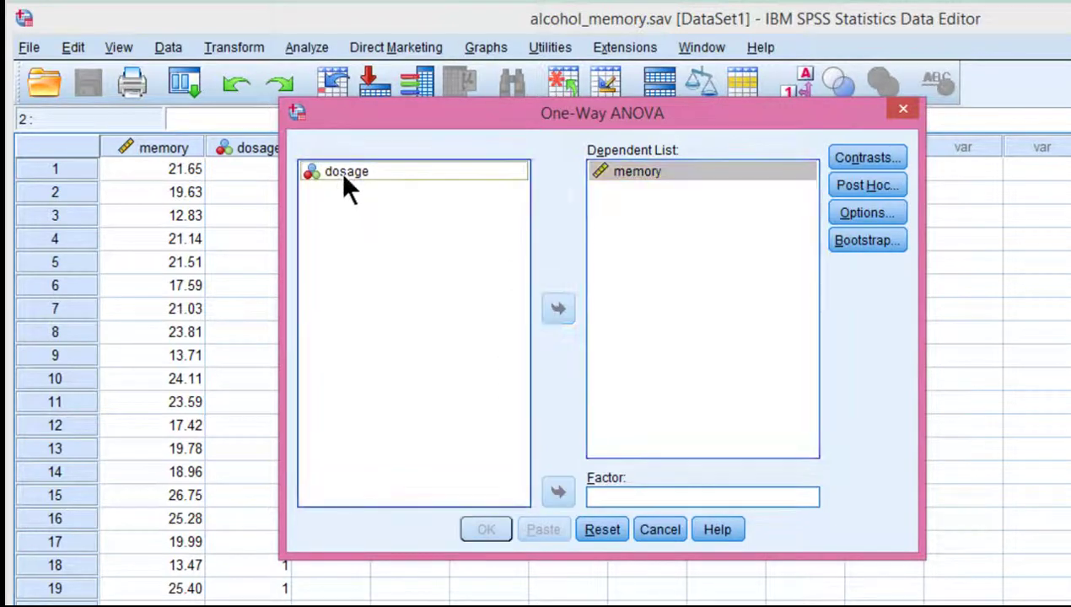
click(559, 489)
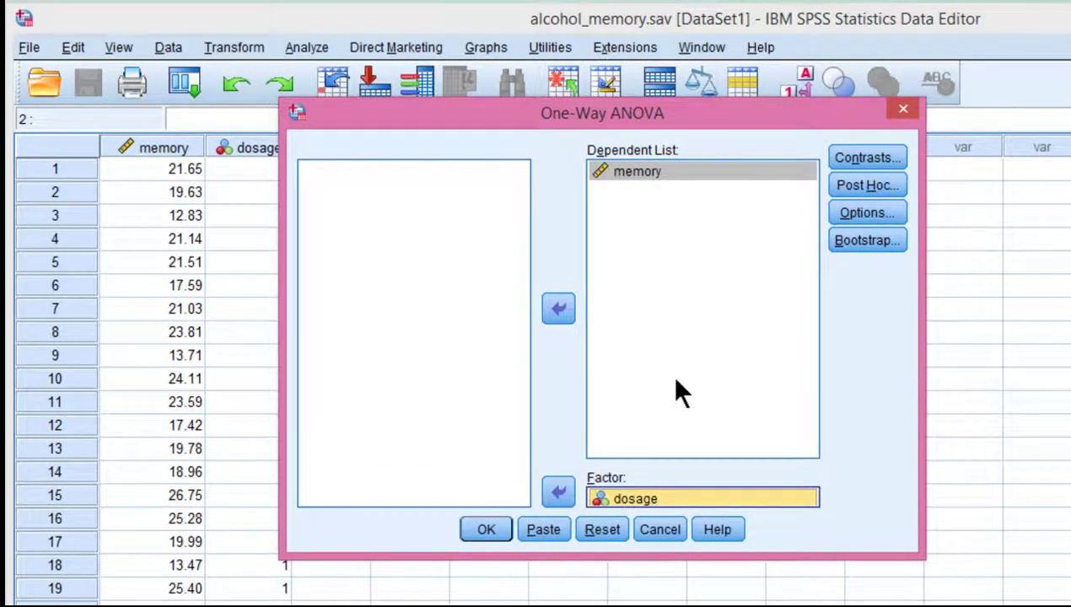
Add LSD post hoc comparisons and the homogeneity of variance test, then run the ANOVA
click(859, 189)
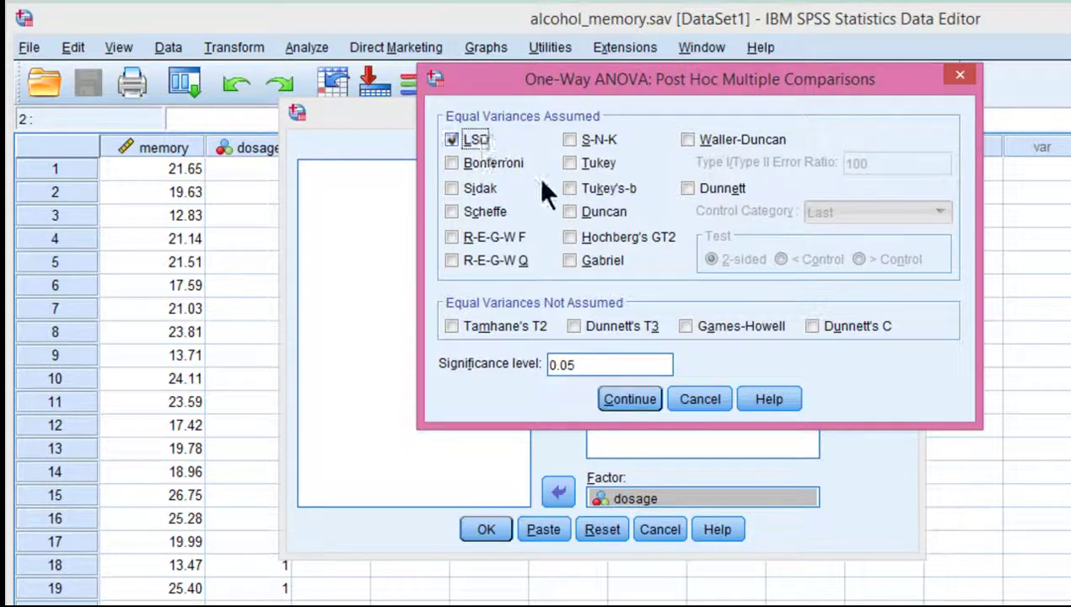
click(624, 400)
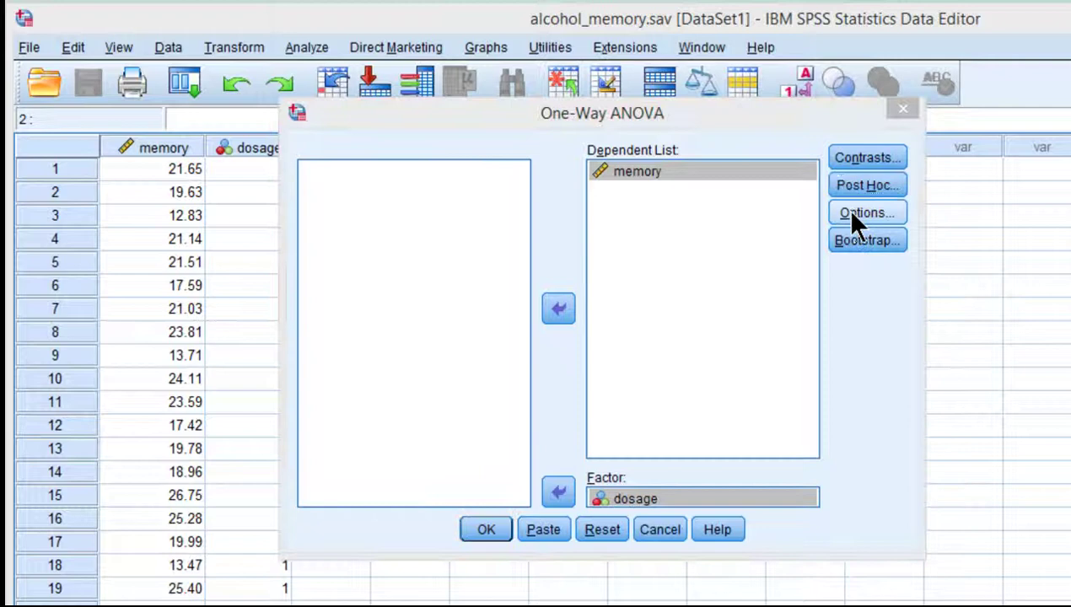
click(853, 214)
click(656, 193)
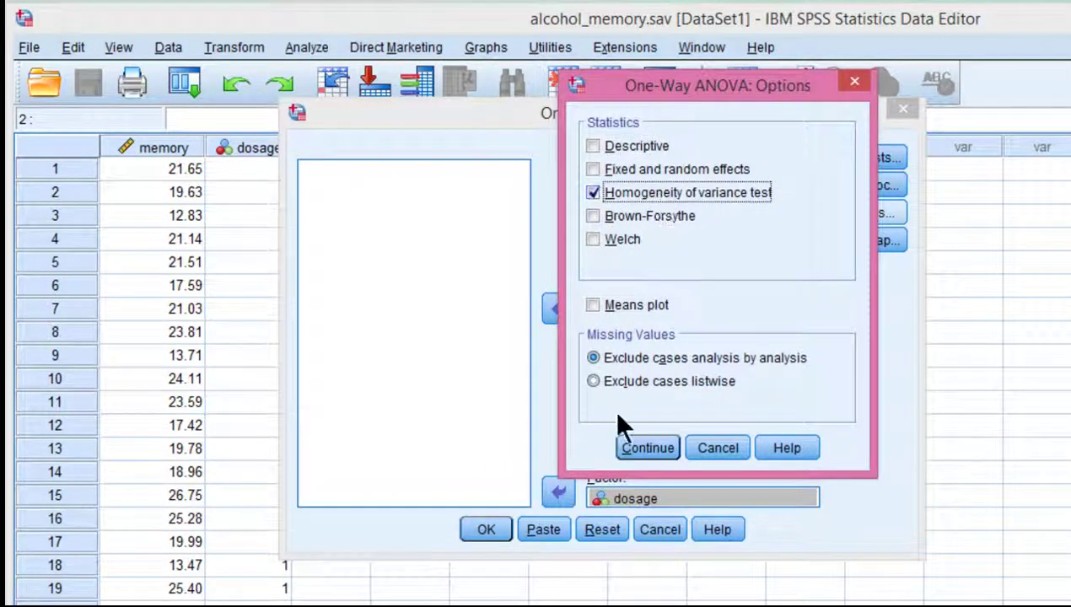
click(647, 448)
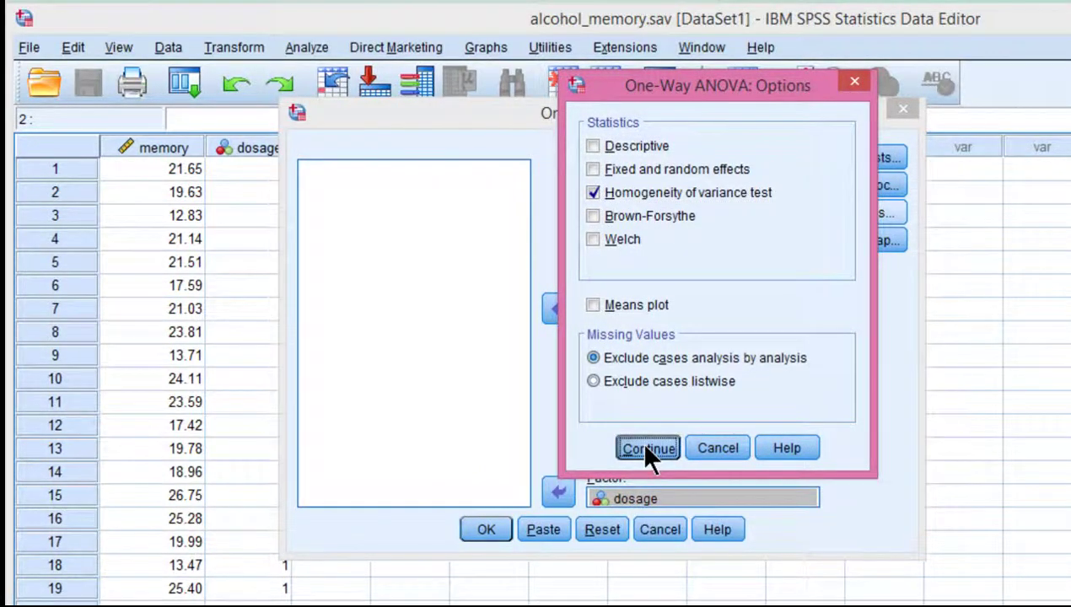
click(482, 529)
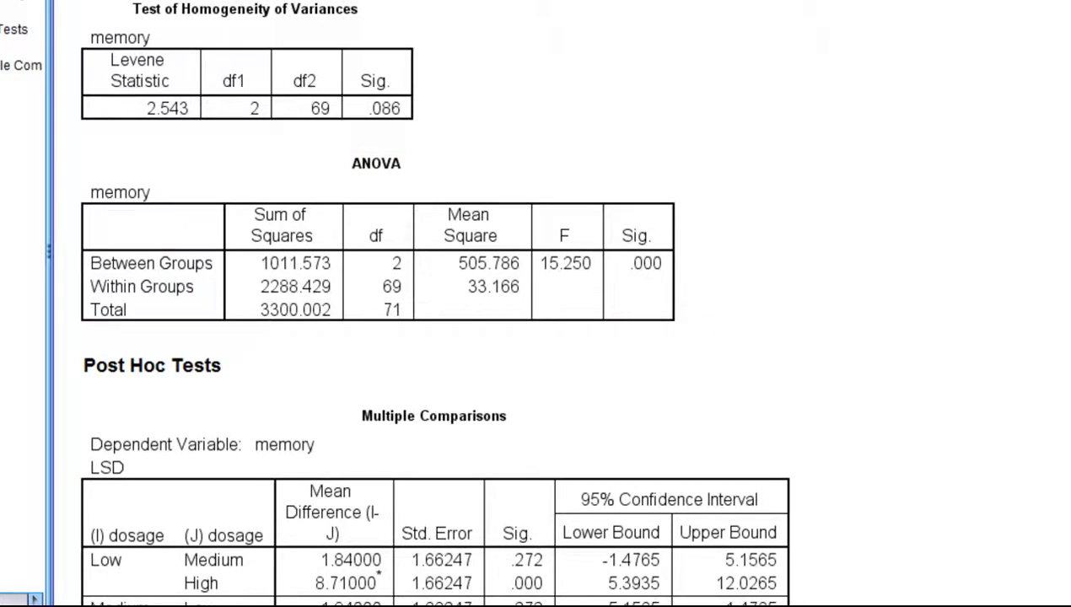
Review the ANOVA table (F = 15.250, Sig. .000) and scroll to the LSD Multiple Comparisons table
click(636, 281)
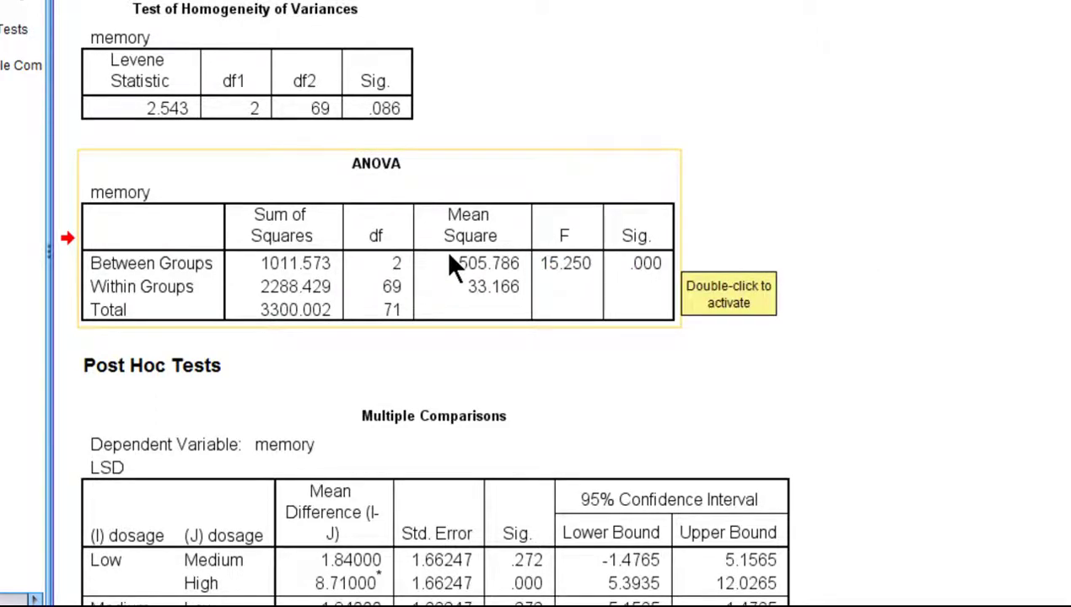
scroll(889, 270, down, 4)
click(430, 442)
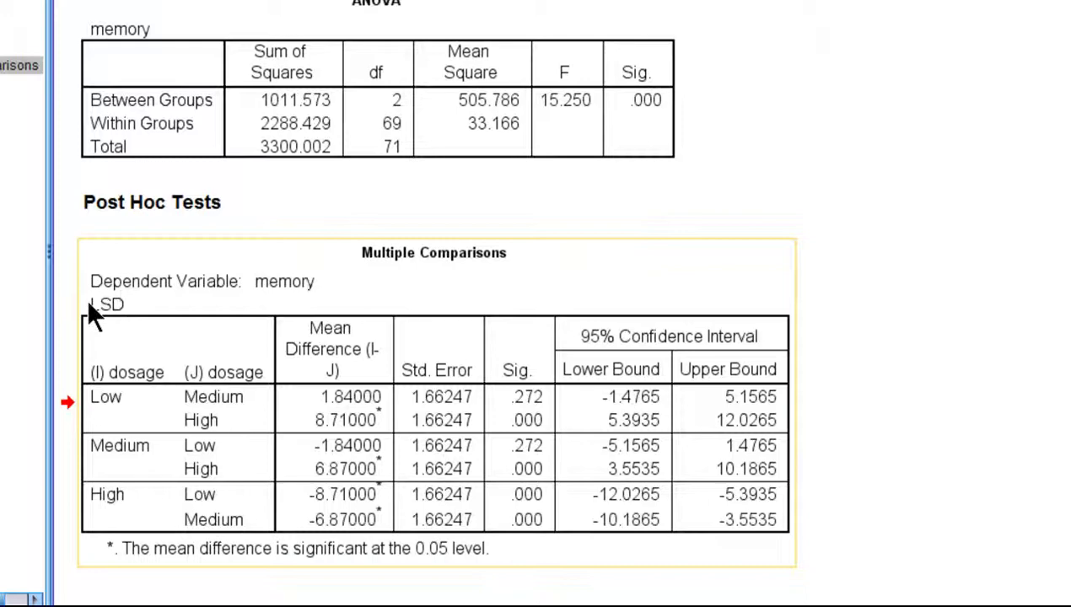
scroll(376, 238, up, 2)
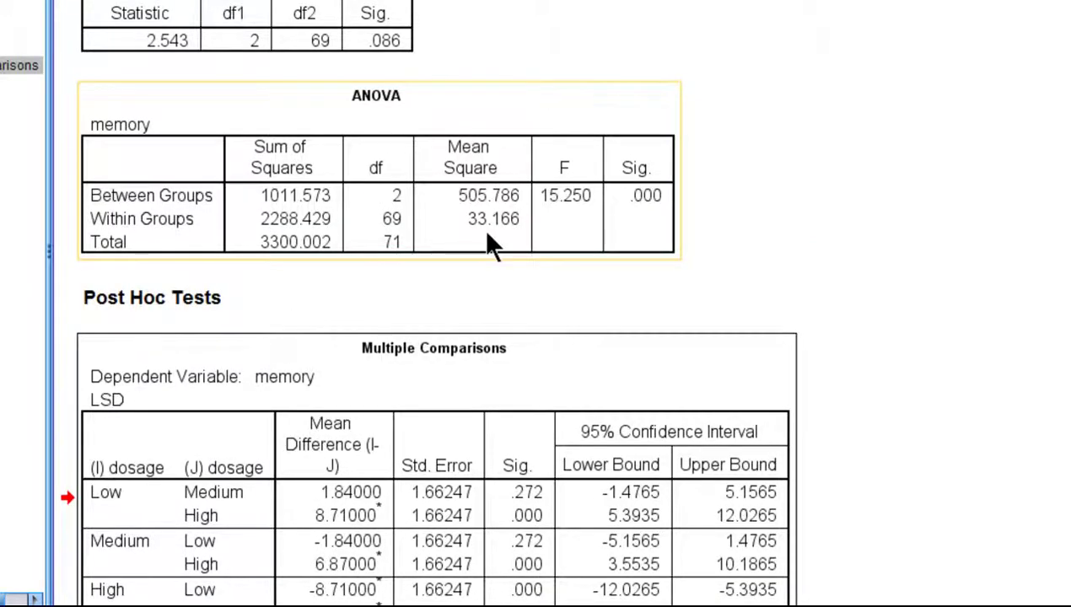
scroll(489, 241, down, 2)
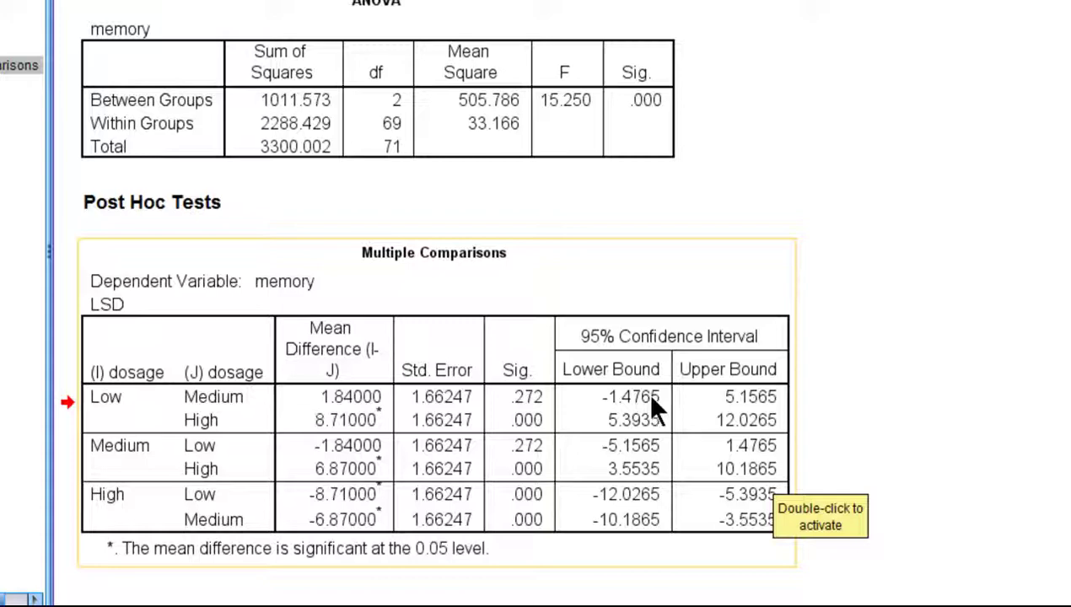
click(808, 183)
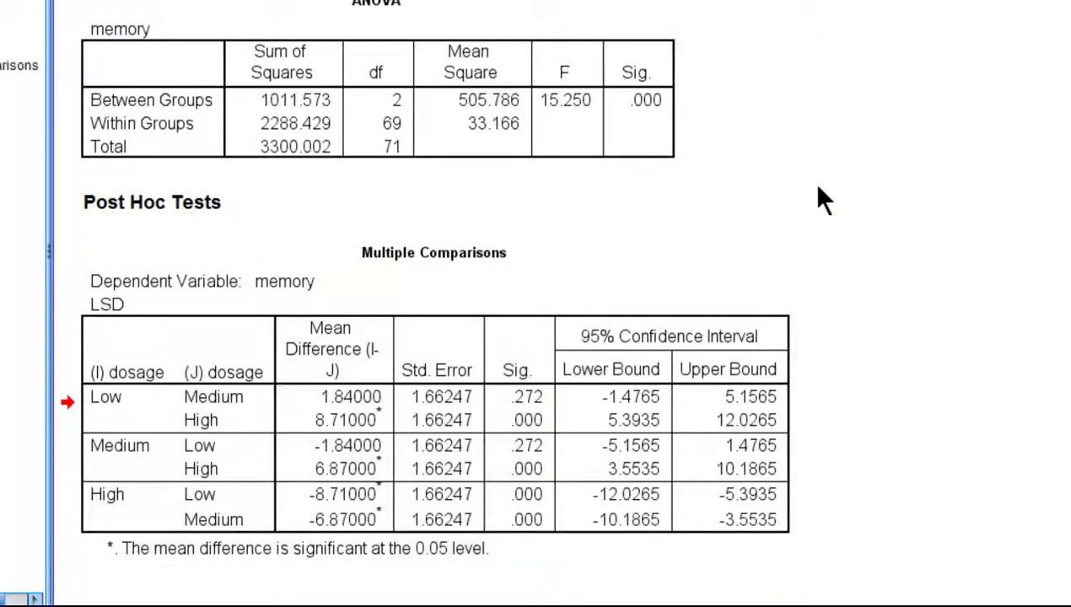